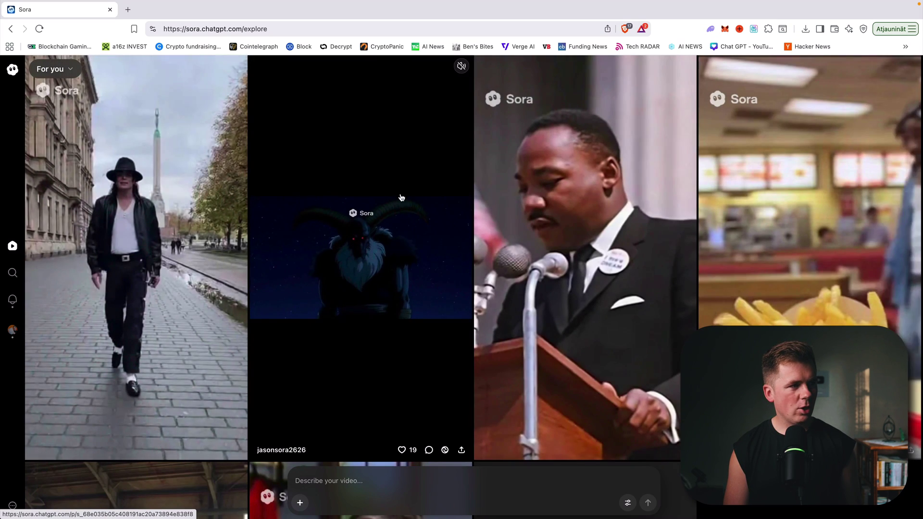
# Change the feed dropdown from 'For you' to 'Latest' to list recent videos
pyautogui.click(64, 70)
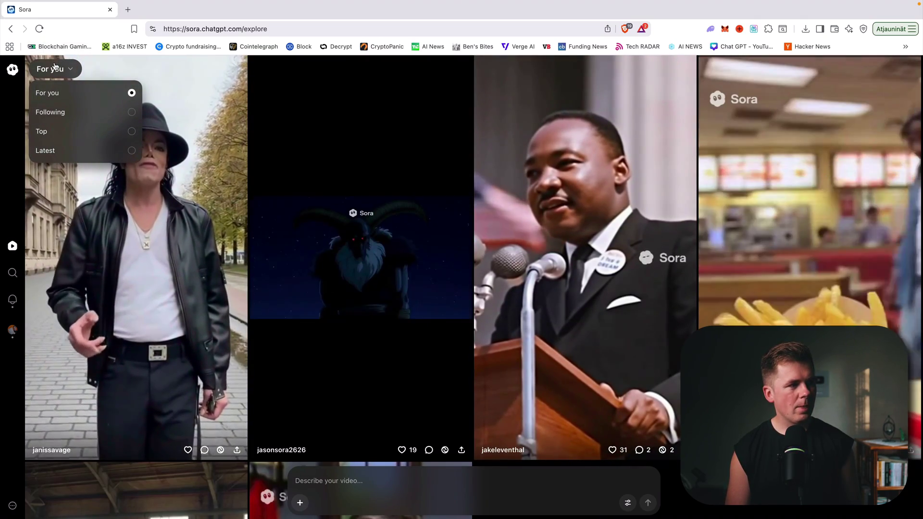
pyautogui.click(46, 151)
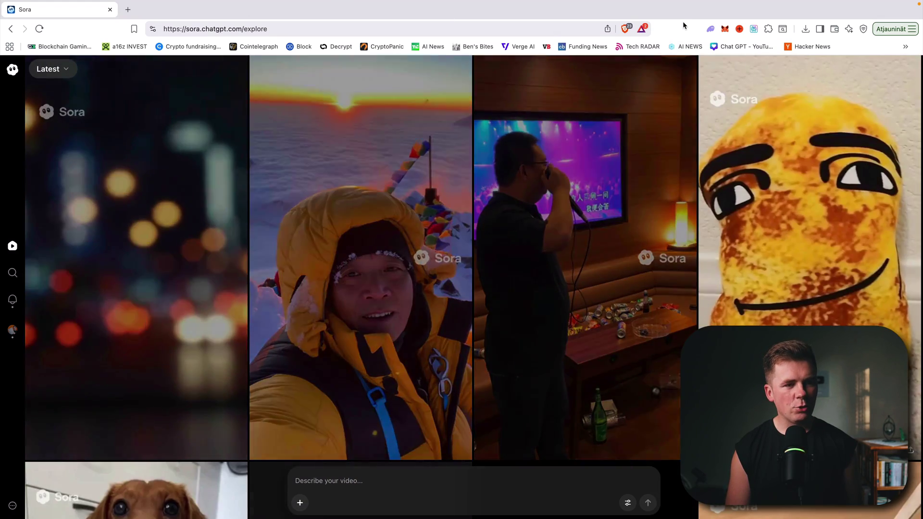
# Scroll the Latest feed and open the empty 'Describe your video...' prompt to reveal cameos
pyautogui.scroll(-5, 422, 342)
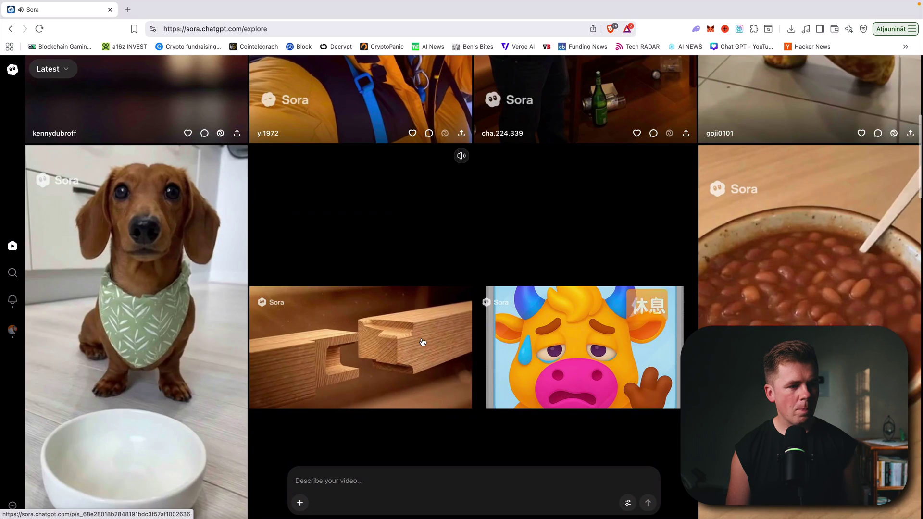
pyautogui.click(327, 482)
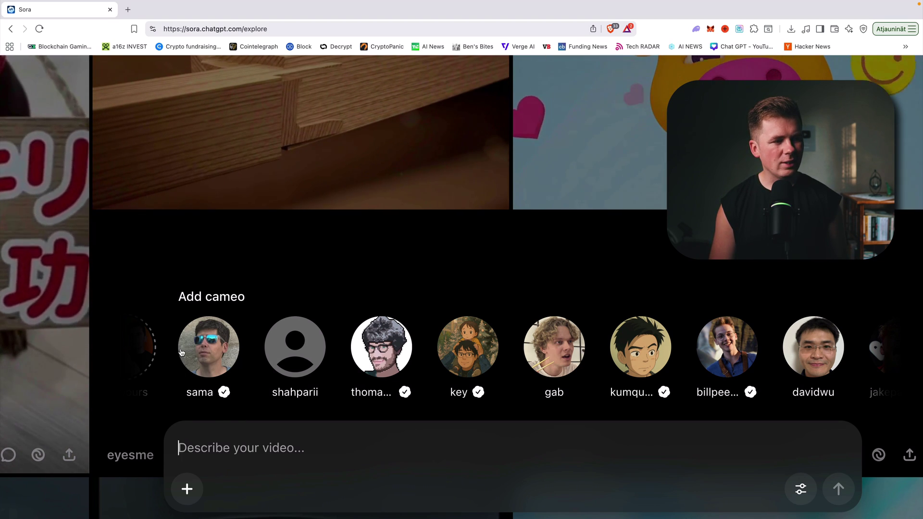
# Browse back and forth through the Add cameo row of profiles
pyautogui.hscroll(10, 202, 350)
pyautogui.hscroll(3, 202, 350)
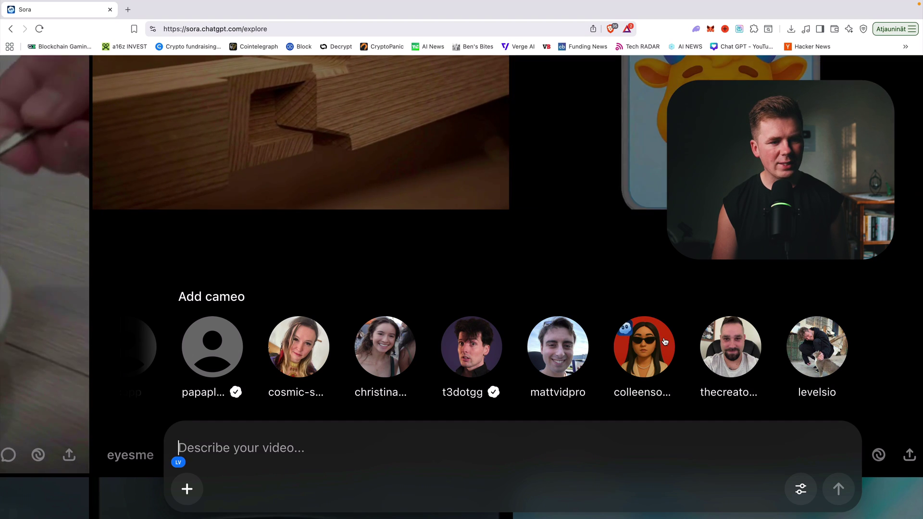
pyautogui.hscroll(-10, 639, 342)
pyautogui.hscroll(-15, 665, 341)
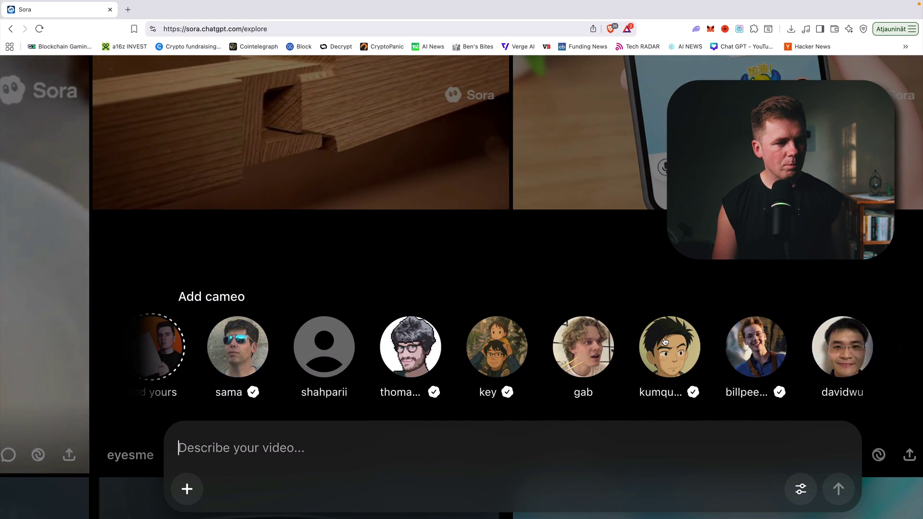
pyautogui.hscroll(10, 564, 365)
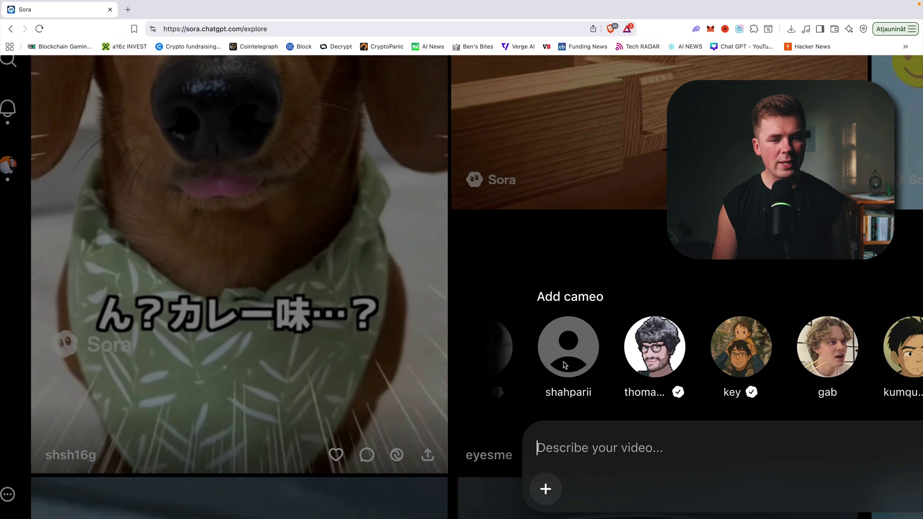
# Scroll down the Latest feed and return to the empty new-video prompt
pyautogui.scroll(-5, 565, 365)
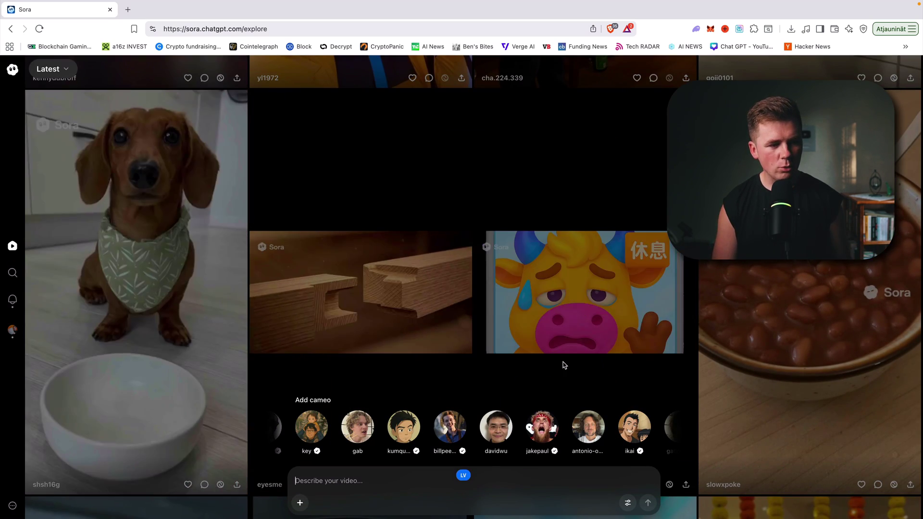
pyautogui.scroll(-1, 565, 365)
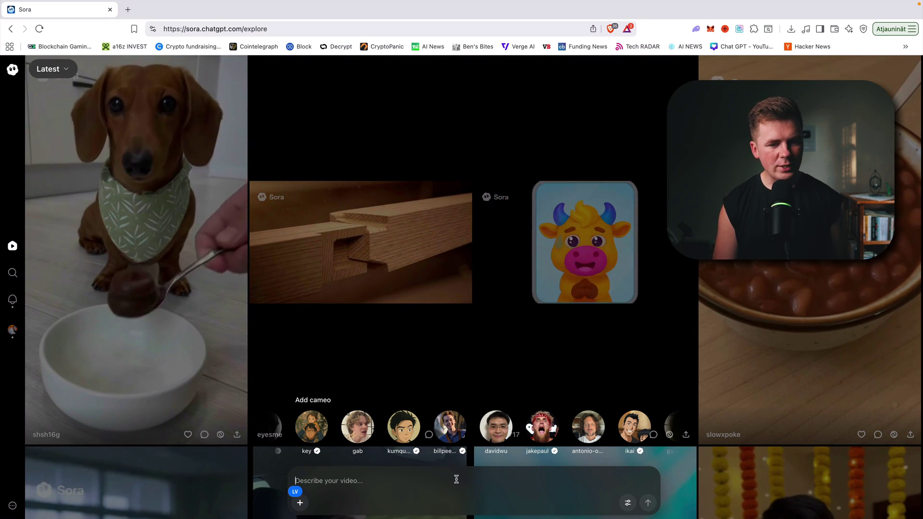
pyautogui.scroll(5, 463, 470)
pyautogui.scroll(-5, 350, 440)
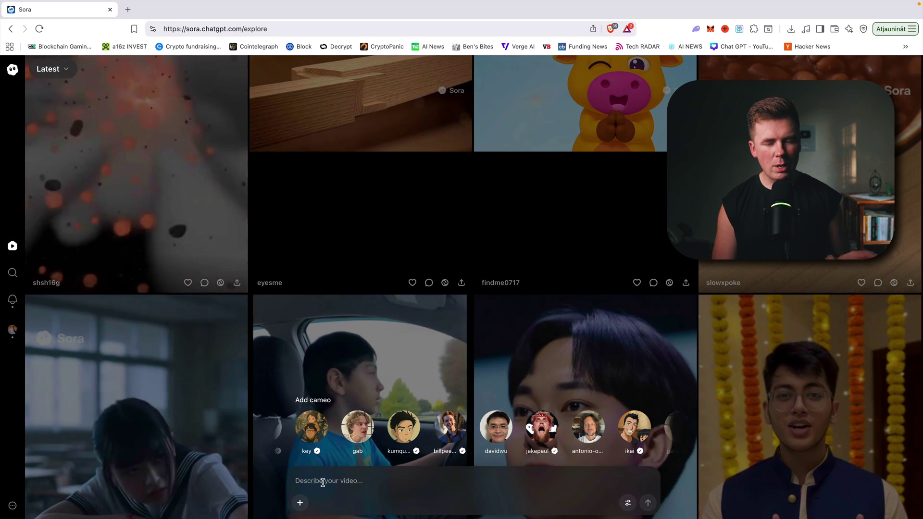
pyautogui.click(323, 482)
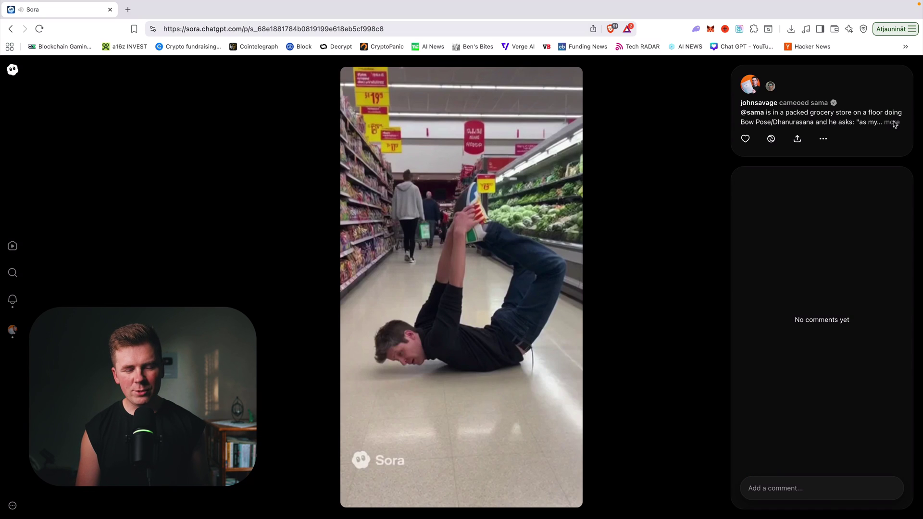
# Open the grocery-store yoga video's full description and highlight the phrase 'old iphone footage'
pyautogui.click(892, 123)
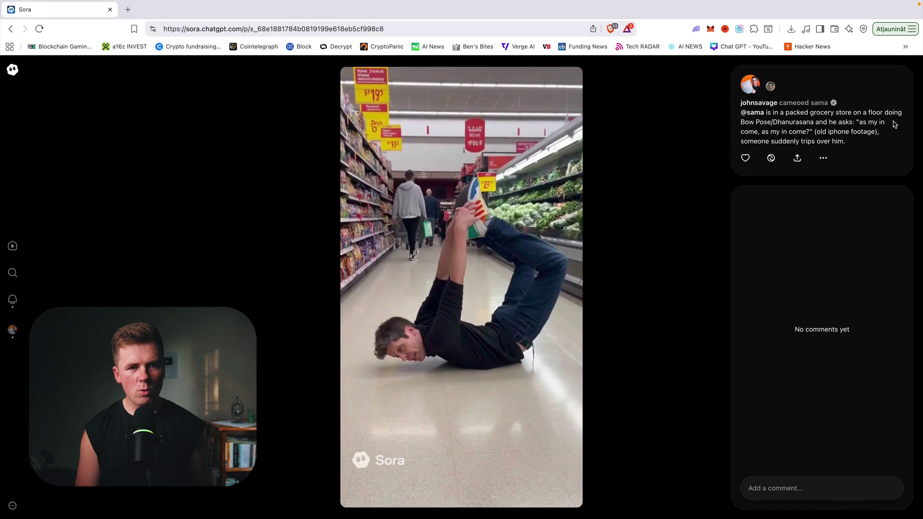
pyautogui.scroll(5, 904, 124)
pyautogui.scroll(1, 902, 128)
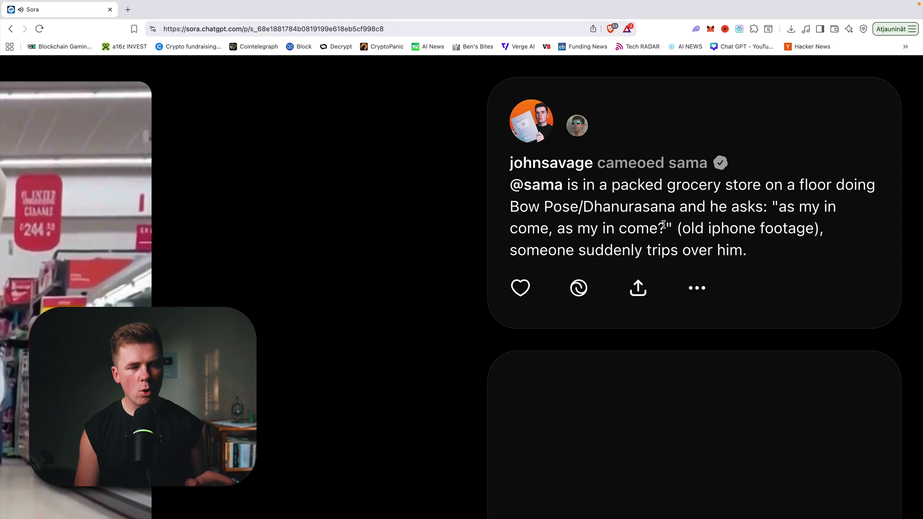
pyautogui.scroll(-5, 664, 224)
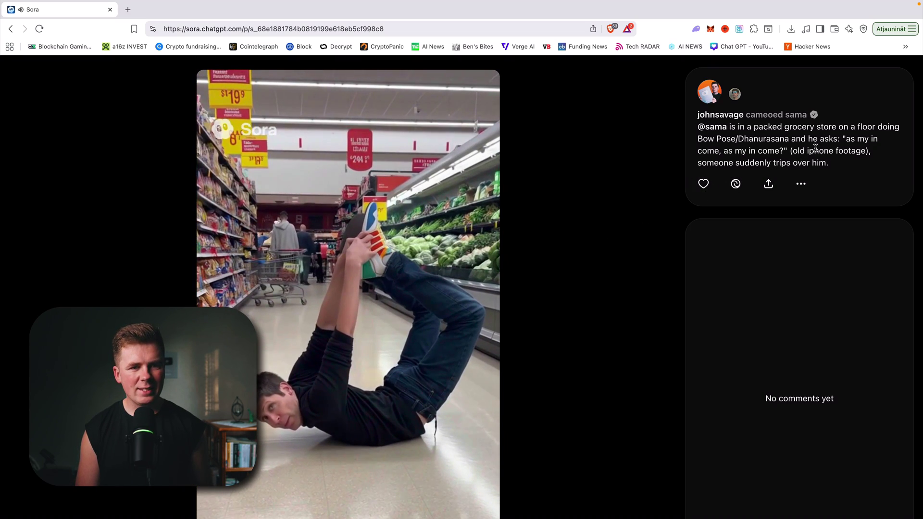
pyautogui.scroll(5, 803, 155)
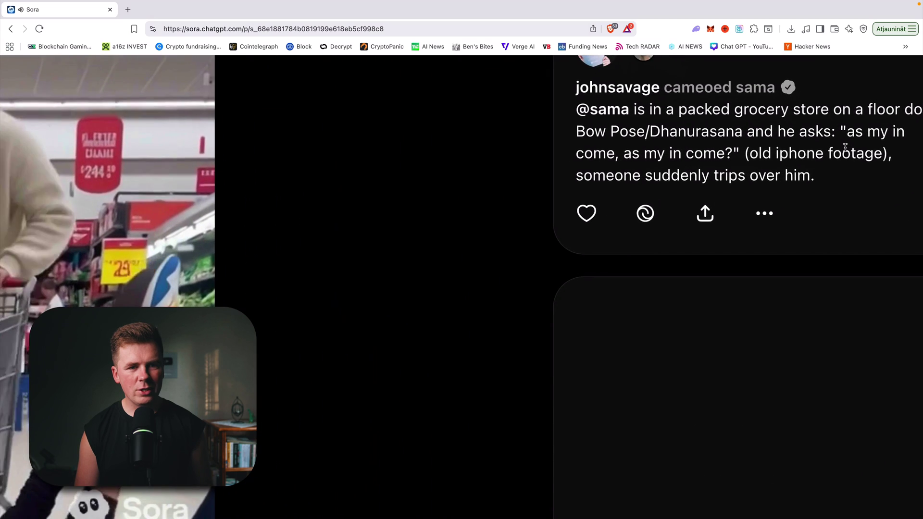
pyautogui.moveTo(684, 154); pyautogui.dragTo(818, 149)
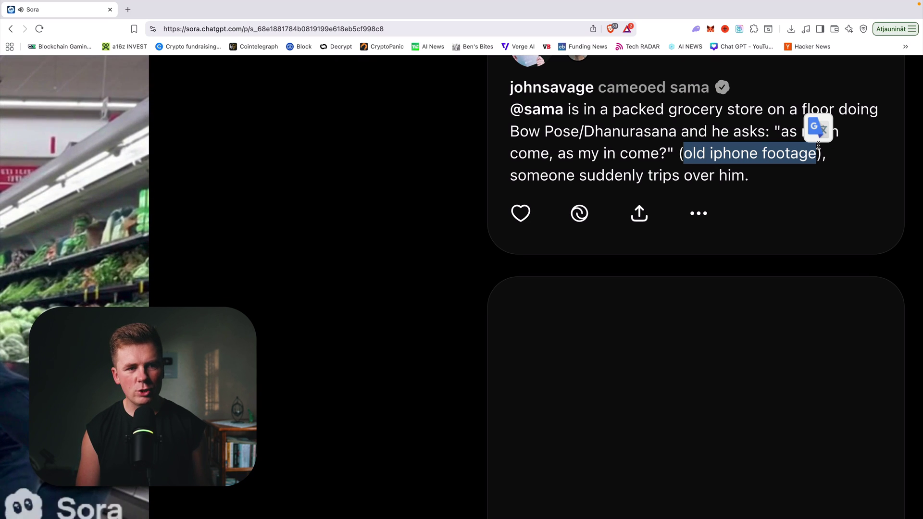
pyautogui.press('super+0')
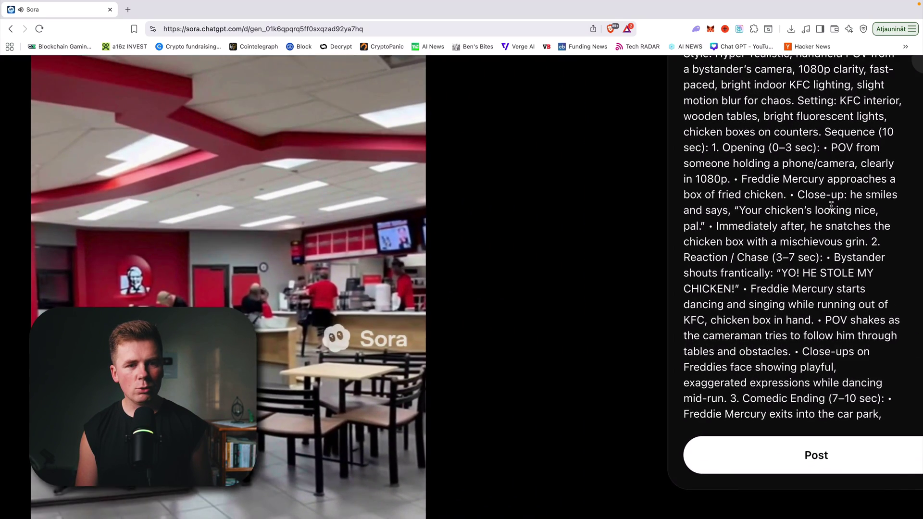
# Scroll through the profile page's drafts and posts with 'tupac' in the prompt
pyautogui.scroll(5, 831, 205)
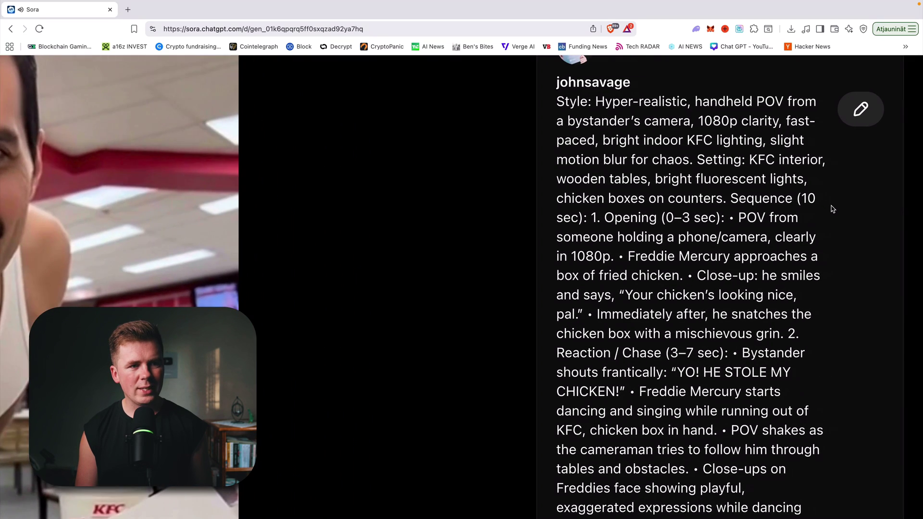
pyautogui.scroll(-5, 832, 209)
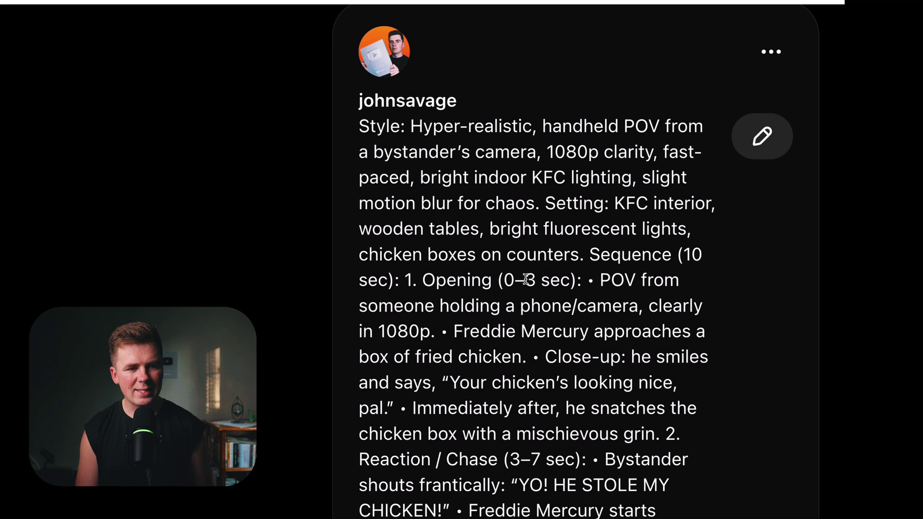
pyautogui.scroll(-10, 526, 279)
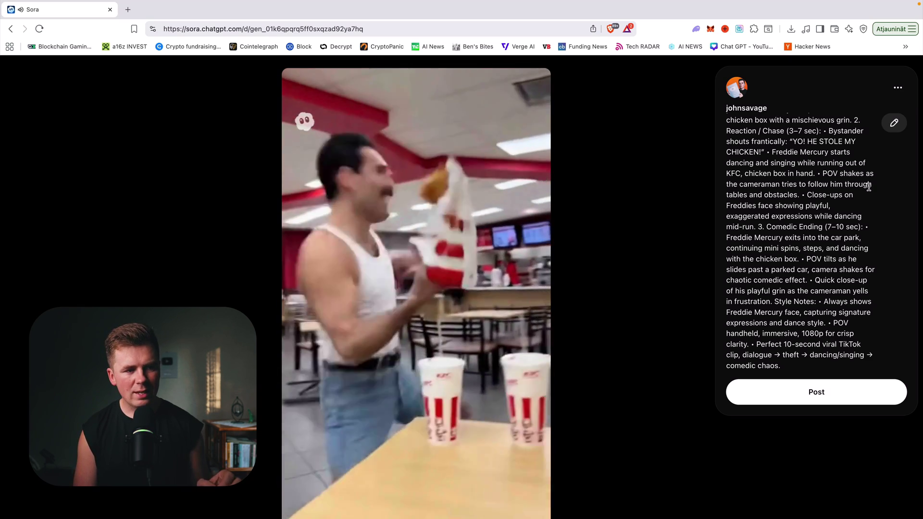
pyautogui.moveTo(460, 312)
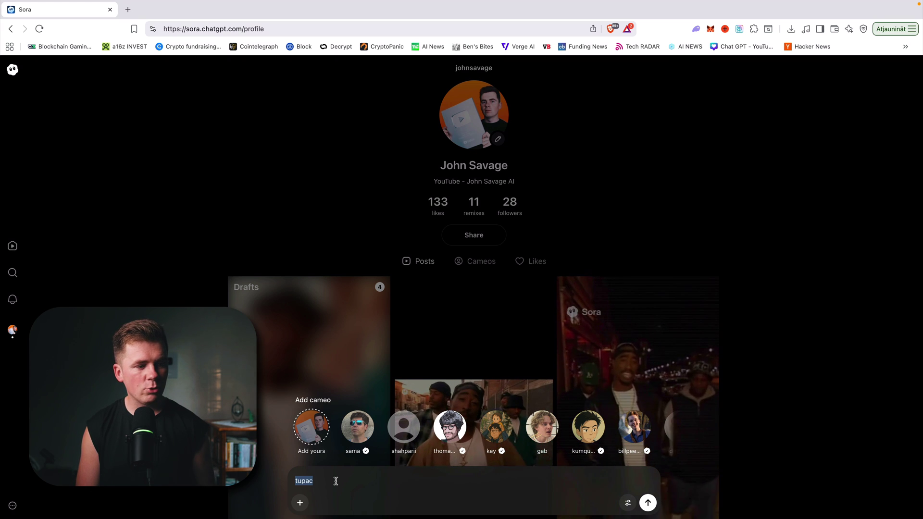
# Show the profile's Likes tab and scroll through the liked videos grid
pyautogui.click(534, 261)
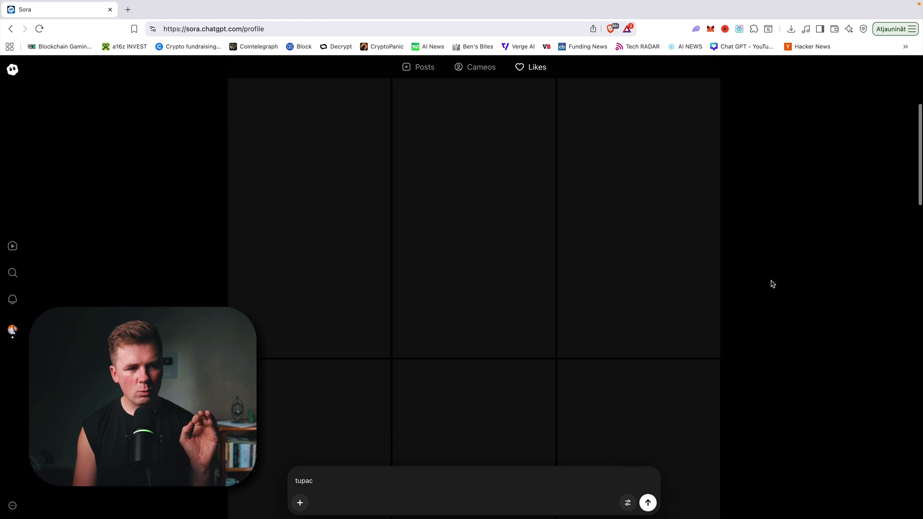
pyautogui.scroll(-3, 772, 285)
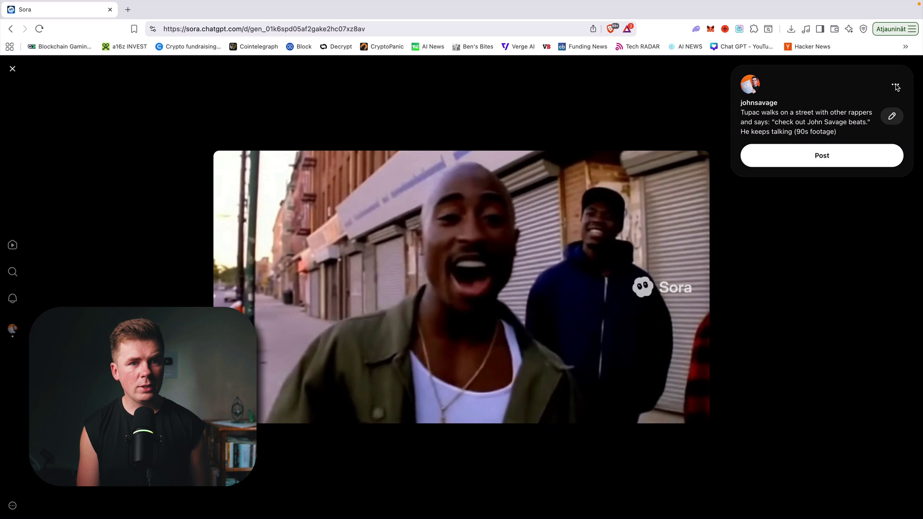
# Open and close the Tupac video's download/delete menu, then return to the explore feed
pyautogui.click(896, 87)
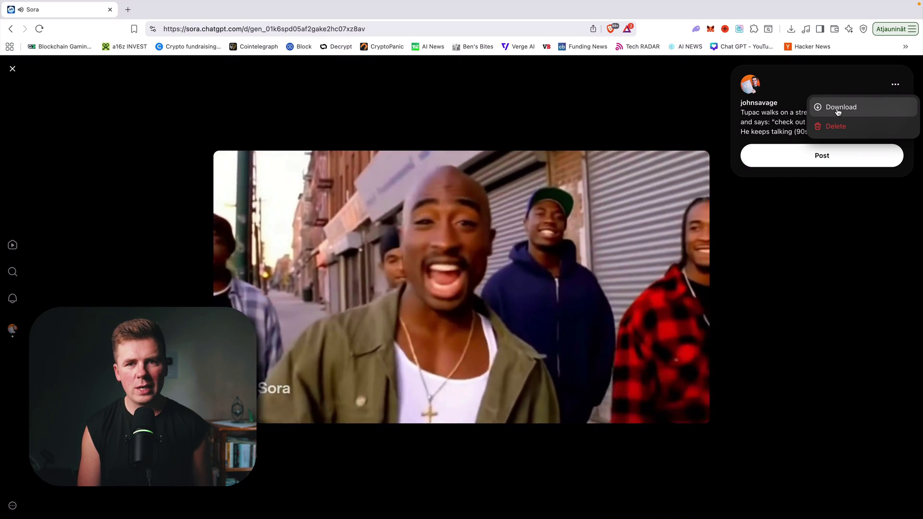
pyautogui.click(837, 110)
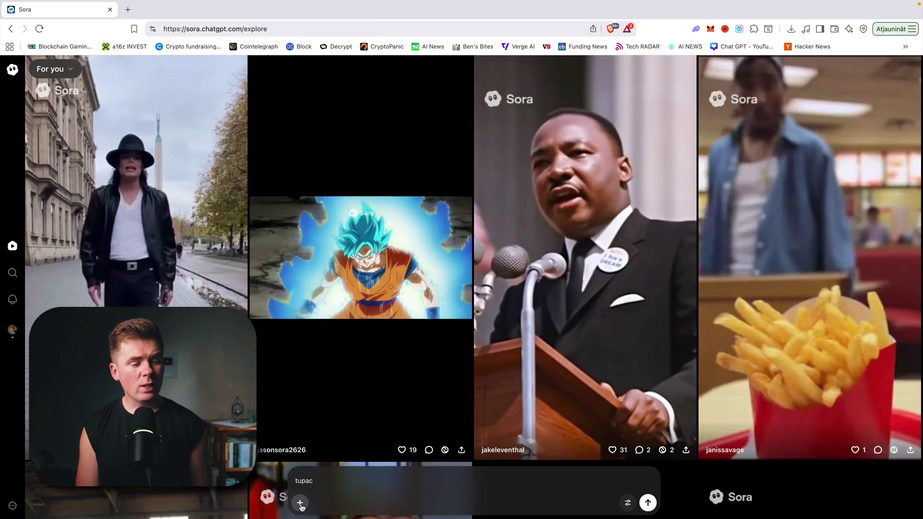
pyautogui.click(300, 503)
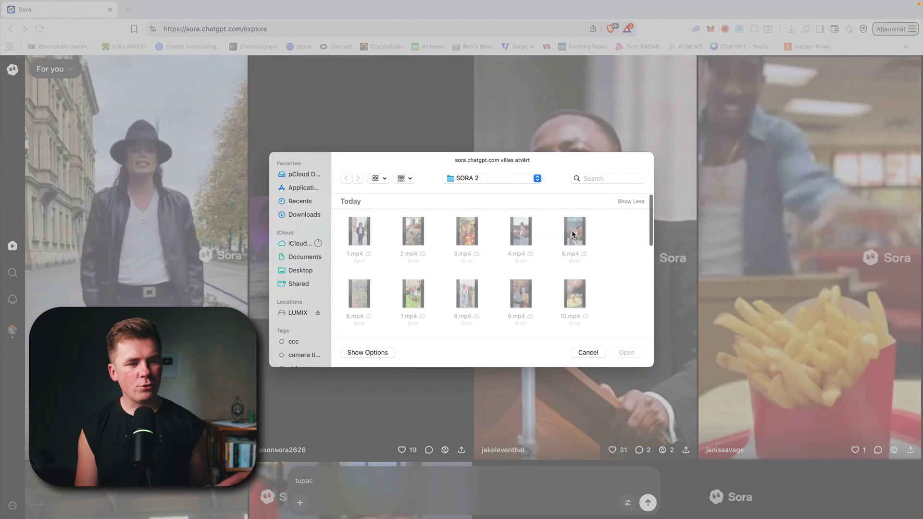
# Cancel the file picker and delete 'tupac' from the video prompt
pyautogui.click(579, 353)
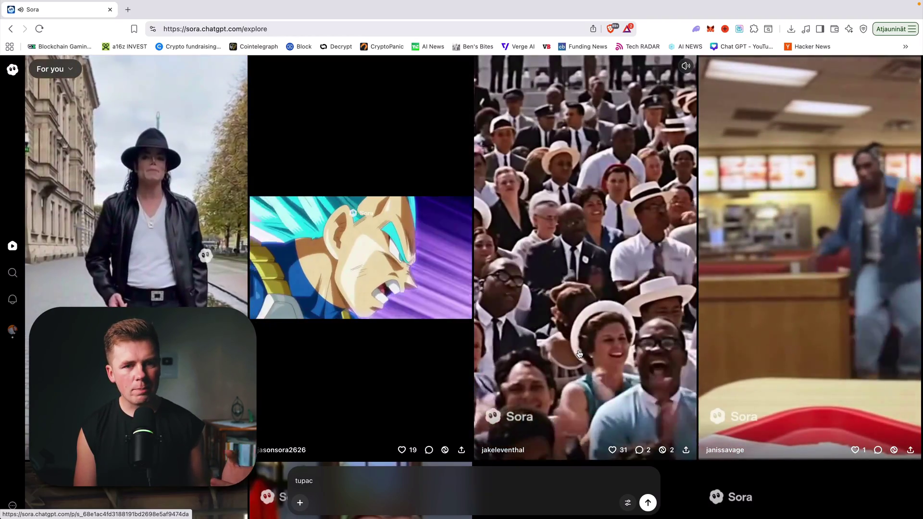
pyautogui.press('BackSpace')
pyautogui.press('BackSpace')
pyautogui.press('BackSpace')
pyautogui.press('BackSpace')
pyautogui.press('BackSpace')
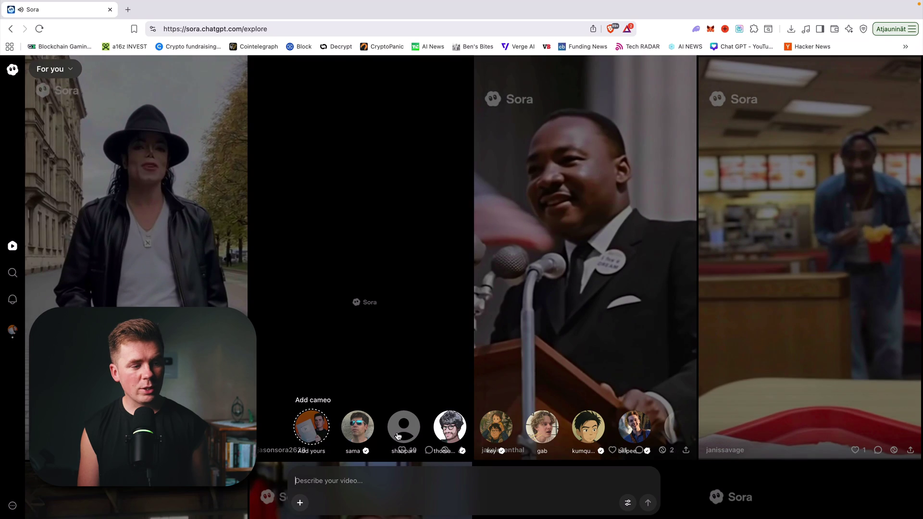
# Open the composer's generation settings to show Orientation choices, keeping Portrait selected
pyautogui.hscroll(5, 479, 440)
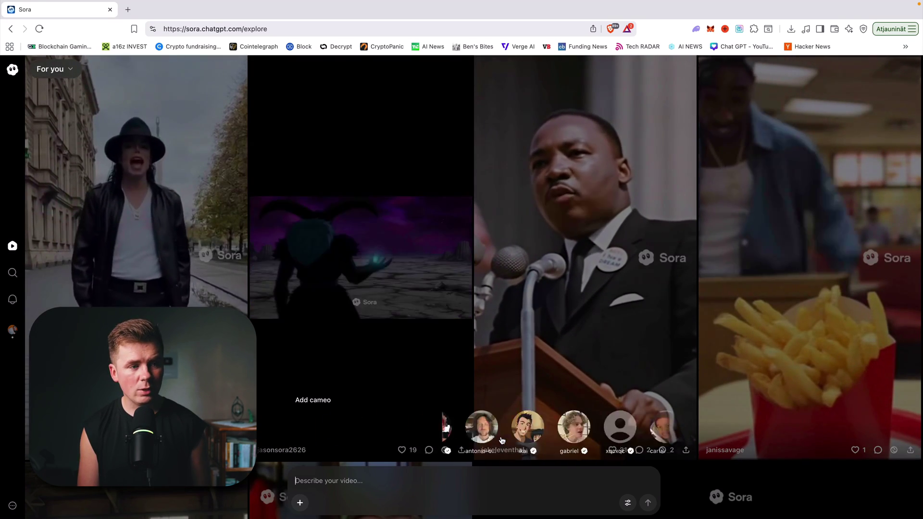
pyautogui.click(627, 502)
pyautogui.moveTo(594, 481)
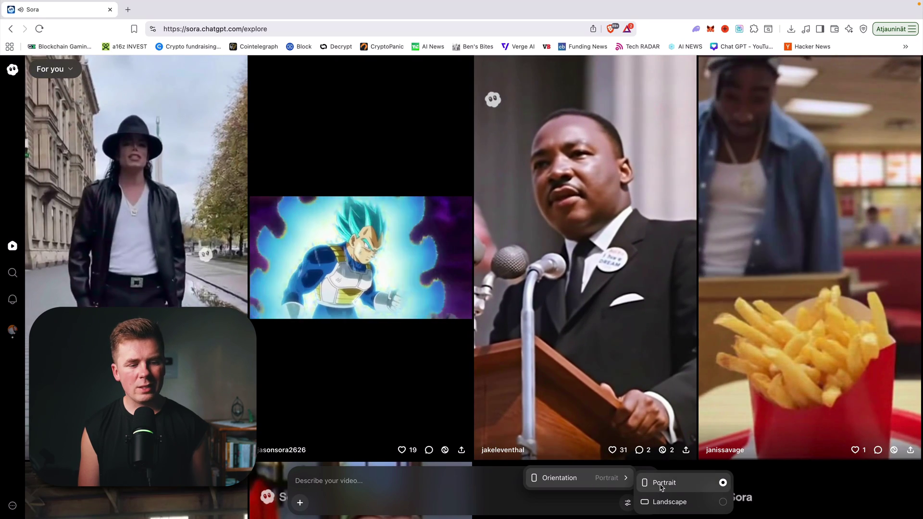
pyautogui.scroll(5, 663, 488)
pyautogui.scroll(5, 662, 487)
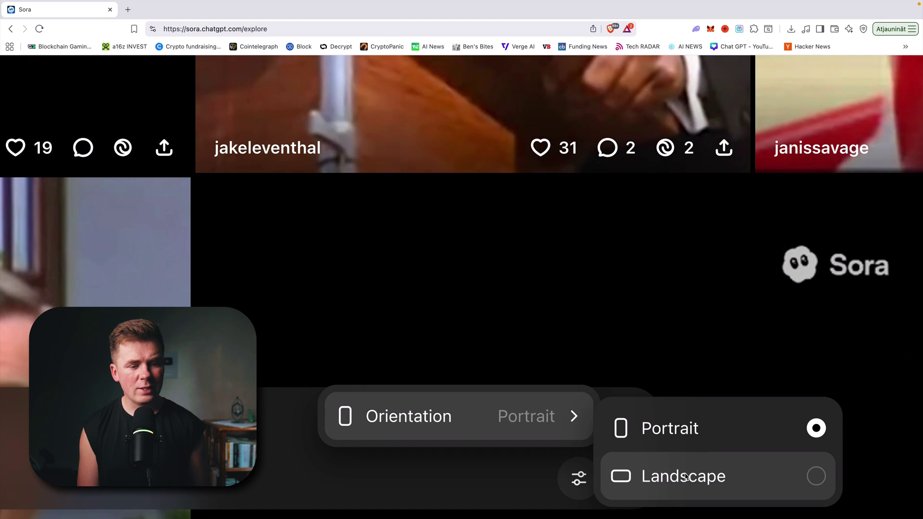
pyautogui.click(686, 477)
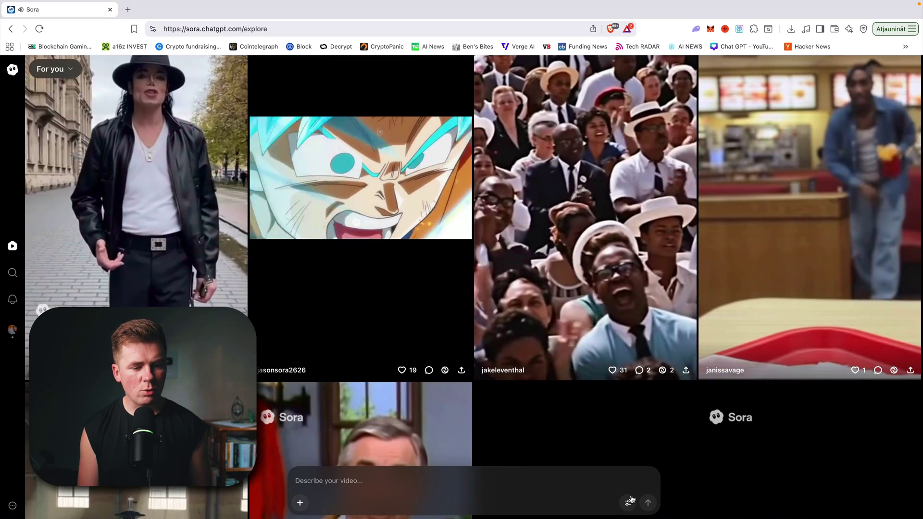
pyautogui.click(628, 503)
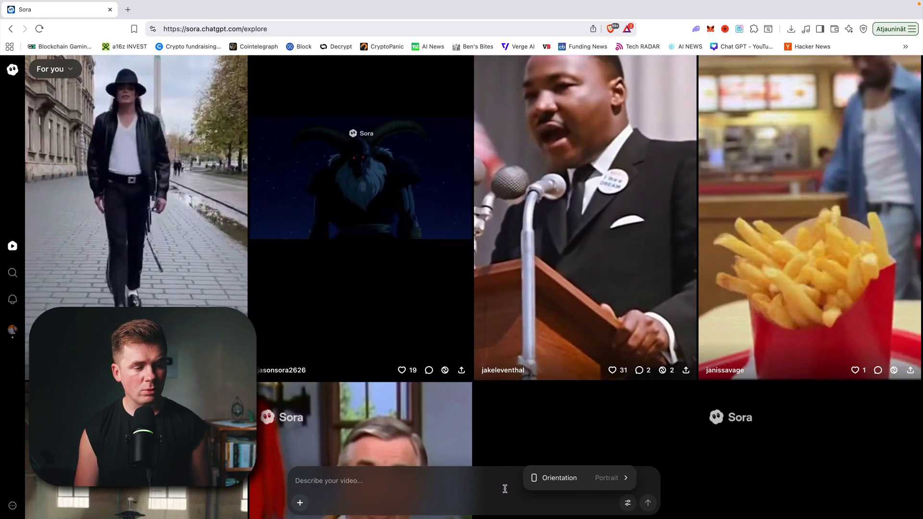
pyautogui.click(495, 485)
pyautogui.click(628, 502)
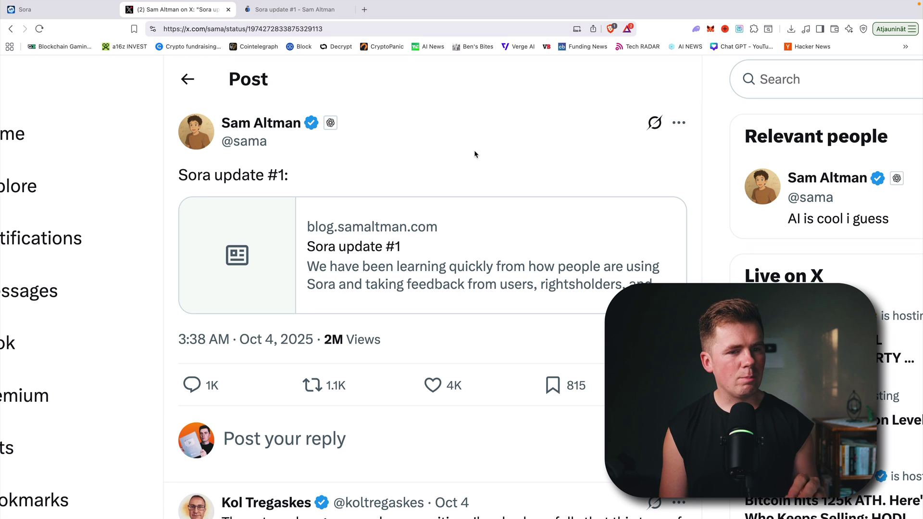
# Scroll through the 'Sora update #1' blog article, then switch back to the Sora tab
pyautogui.click(289, 9)
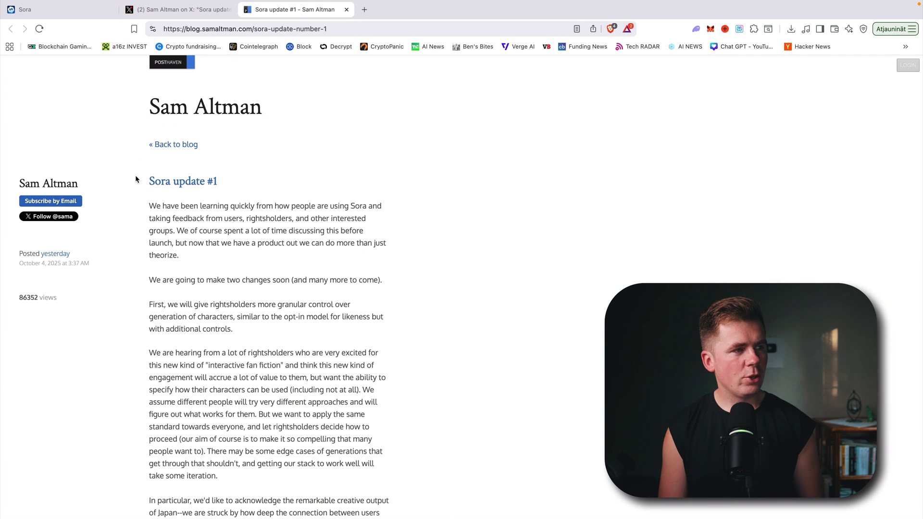
pyautogui.scroll(5, 134, 175)
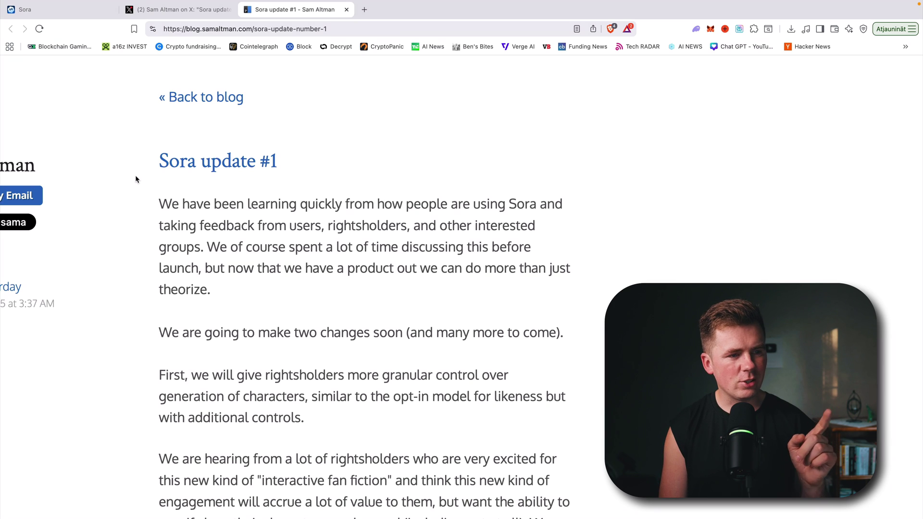
pyautogui.scroll(-3, 135, 179)
pyautogui.scroll(-6, 136, 179)
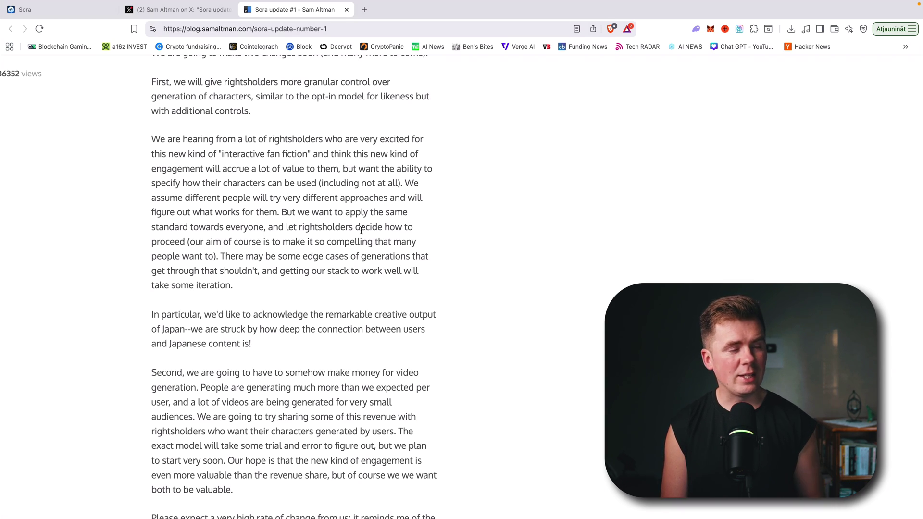
pyautogui.scroll(5, 284, 188)
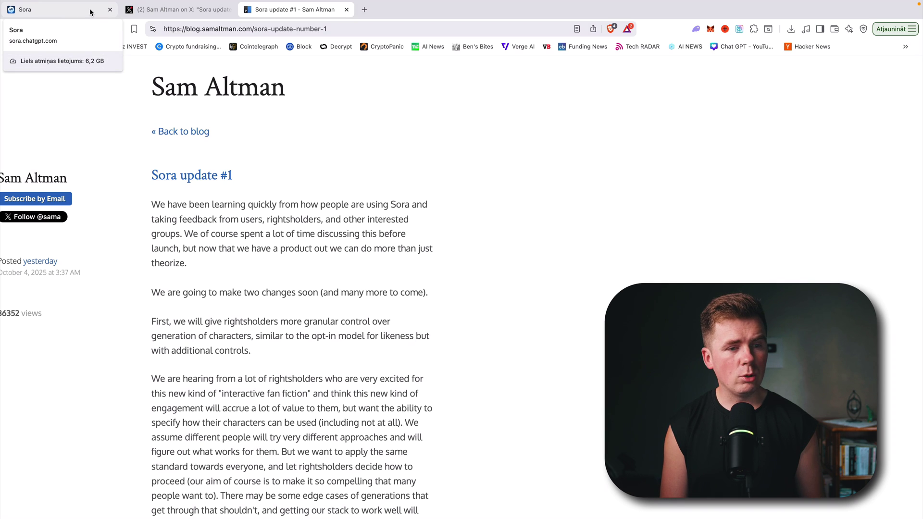
pyautogui.click(91, 12)
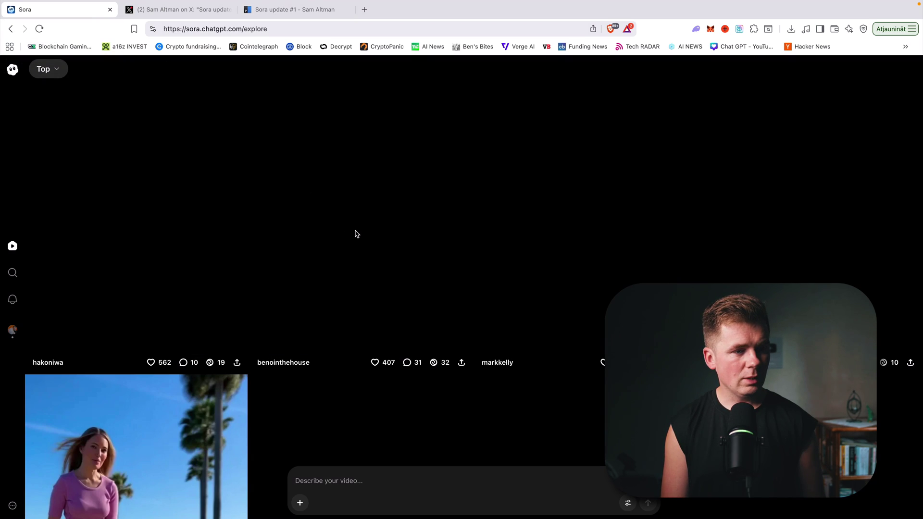